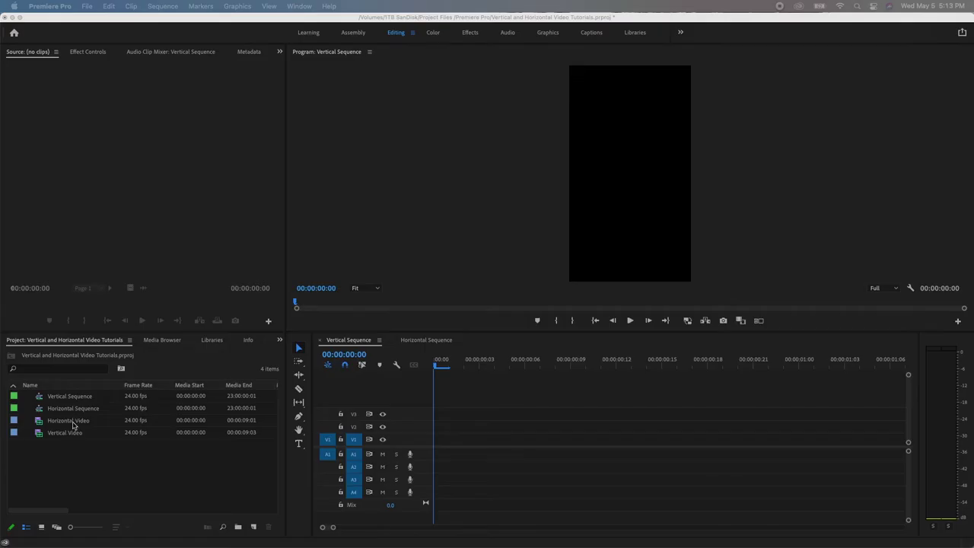
Step: Add the Horizontal Video clip to the Vertical Sequence and play it back
click(58, 498)
drag(75, 426, 453, 457)
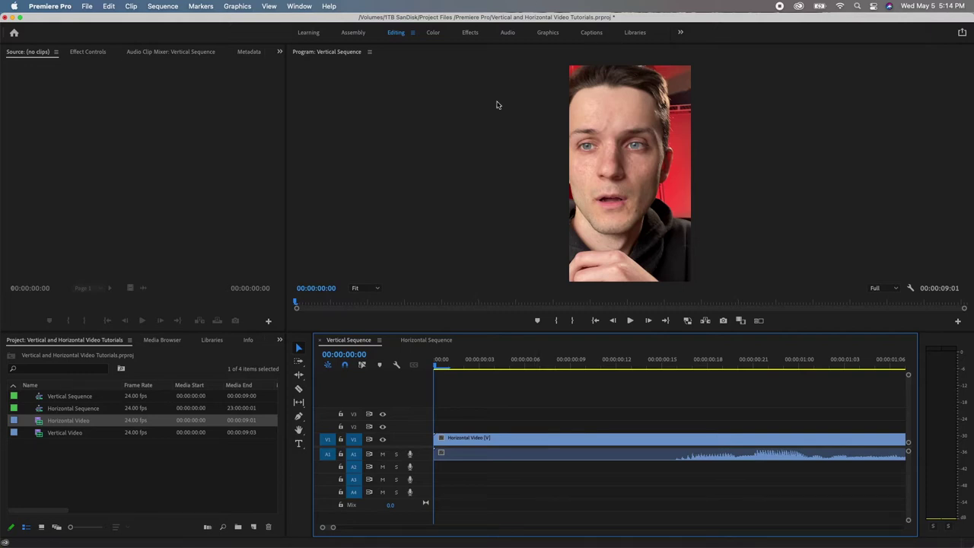
click(390, 311)
key(space)
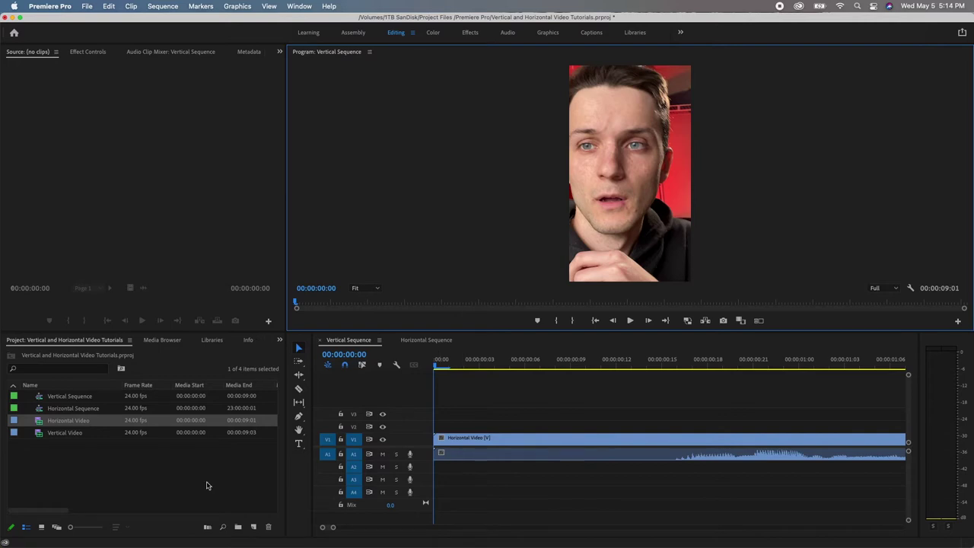
Step: Apply Scale to Frame Size to the Horizontal Video clip so the whole wide frame fits
click(579, 446)
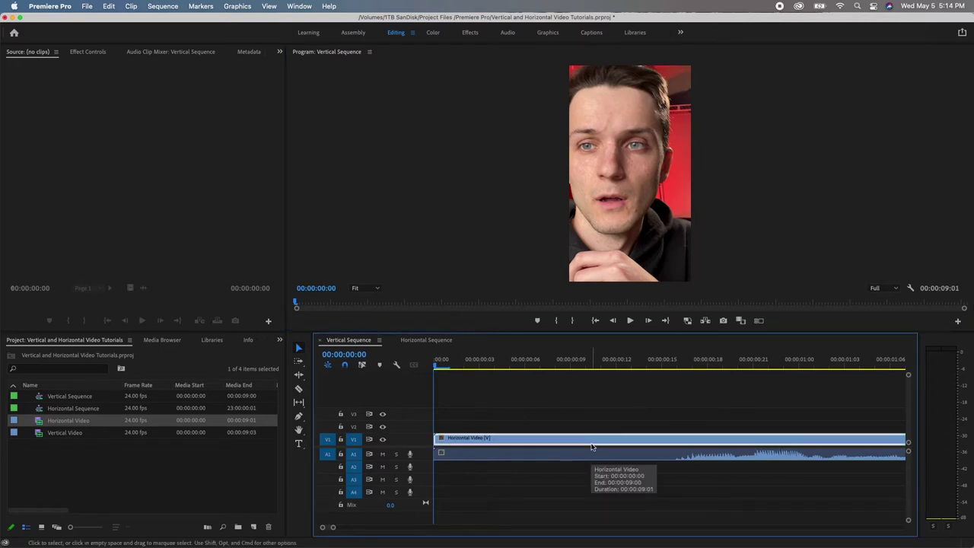
right_click(594, 446)
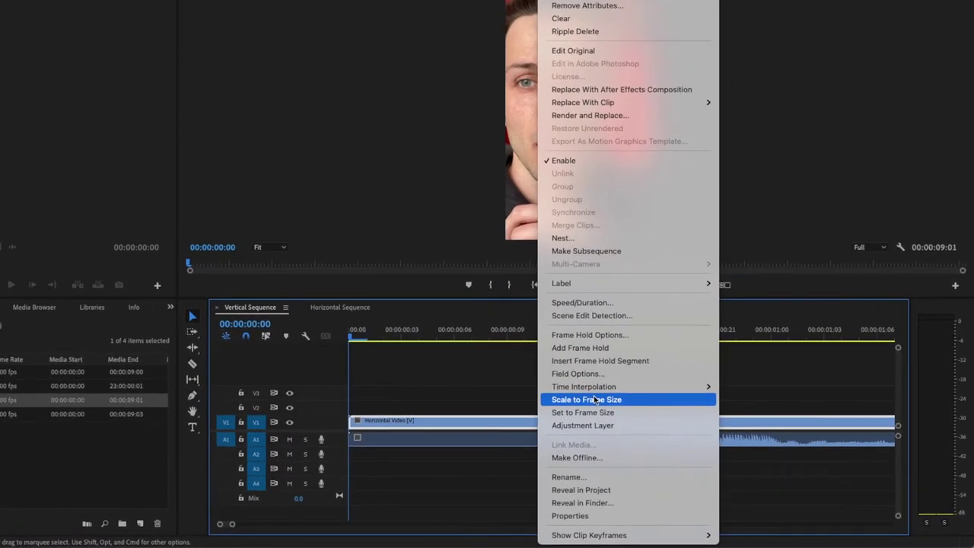
click(595, 400)
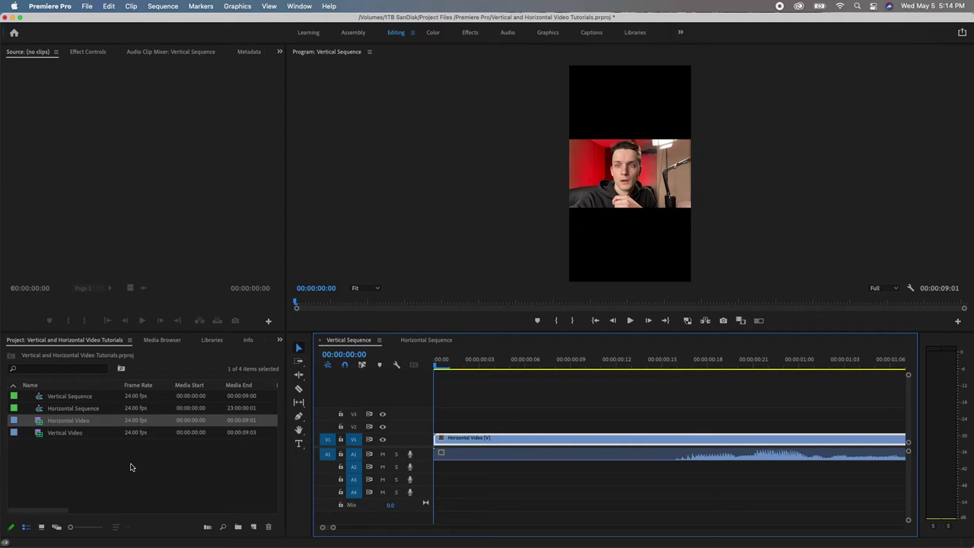
Step: Create a 1080×1920 white colour matte named 'White' and lift the Horizontal Video to V2
click(253, 527)
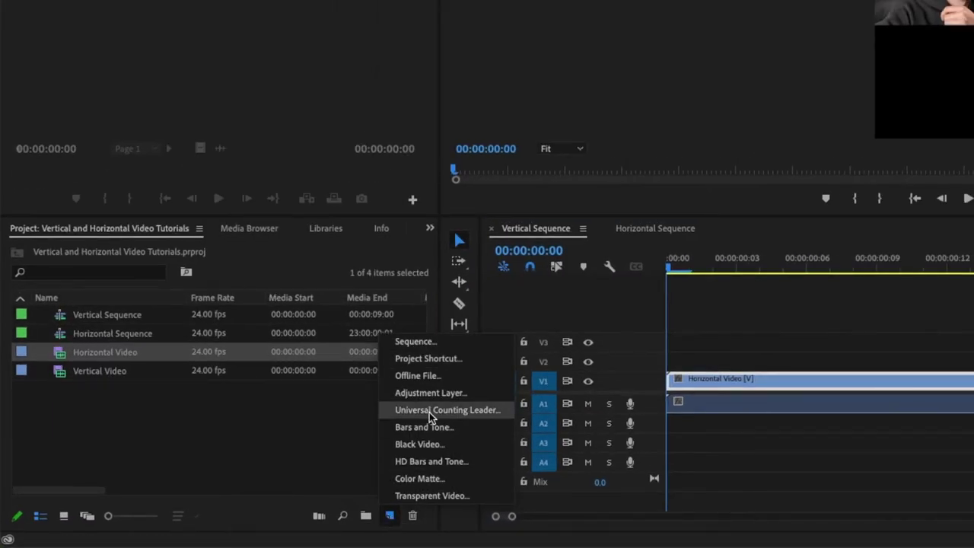
click(431, 479)
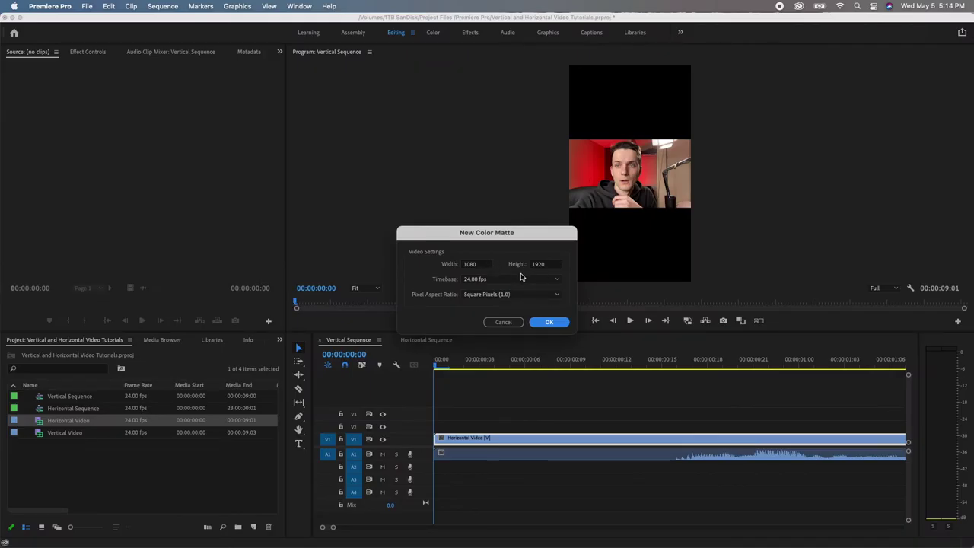
click(549, 323)
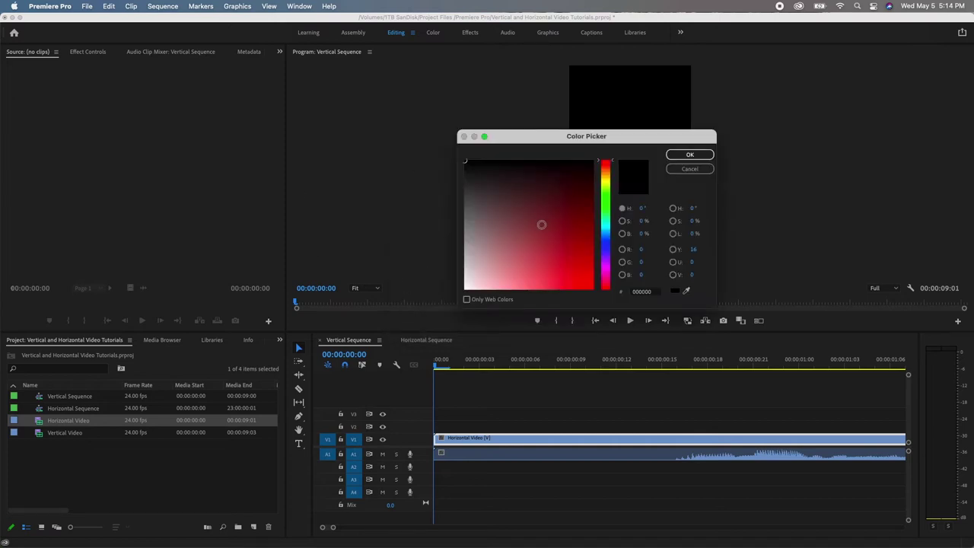
drag(541, 224, 352, 376)
click(689, 154)
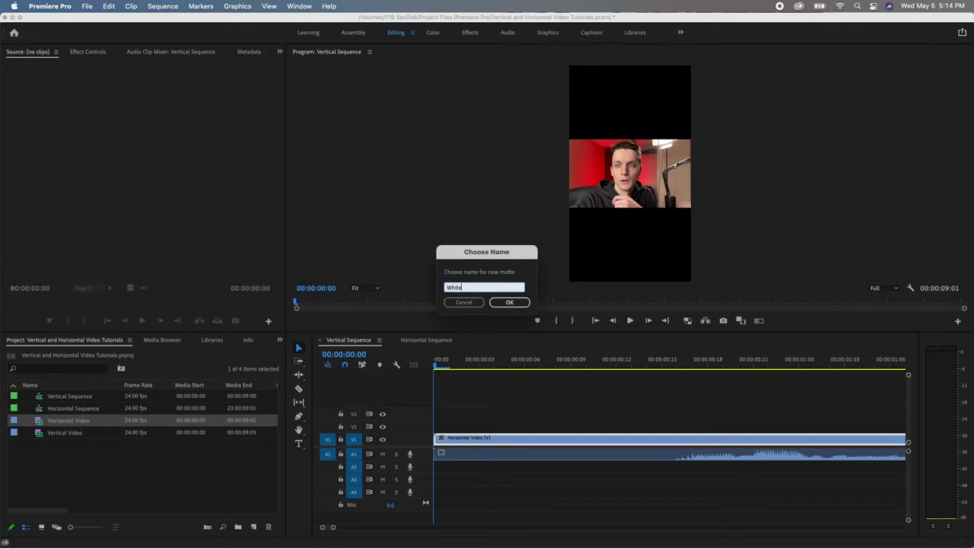
text(White)
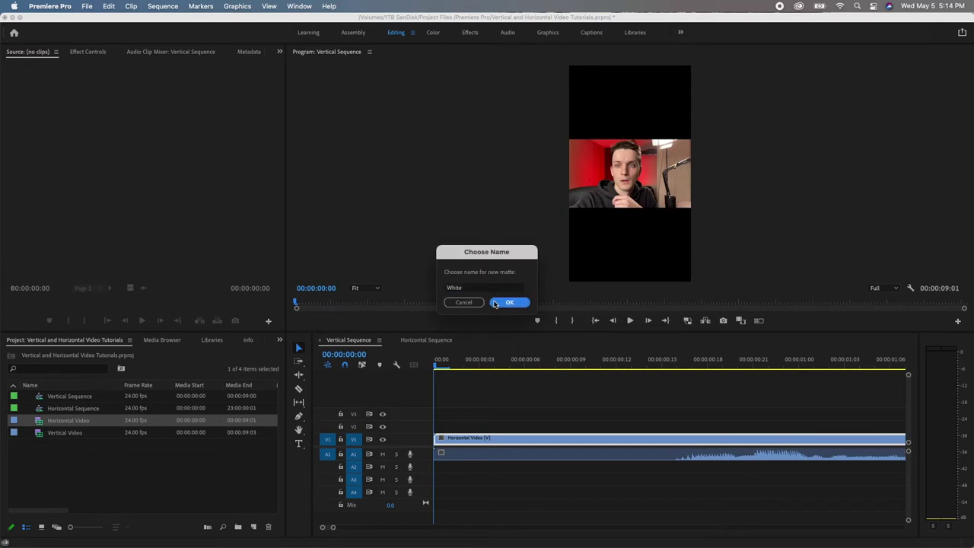
click(509, 302)
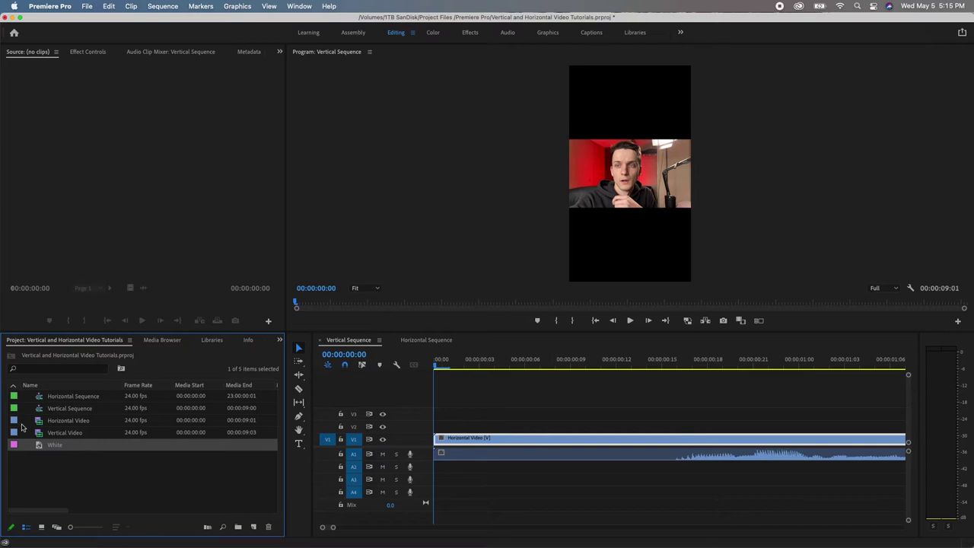
drag(539, 442, 540, 428)
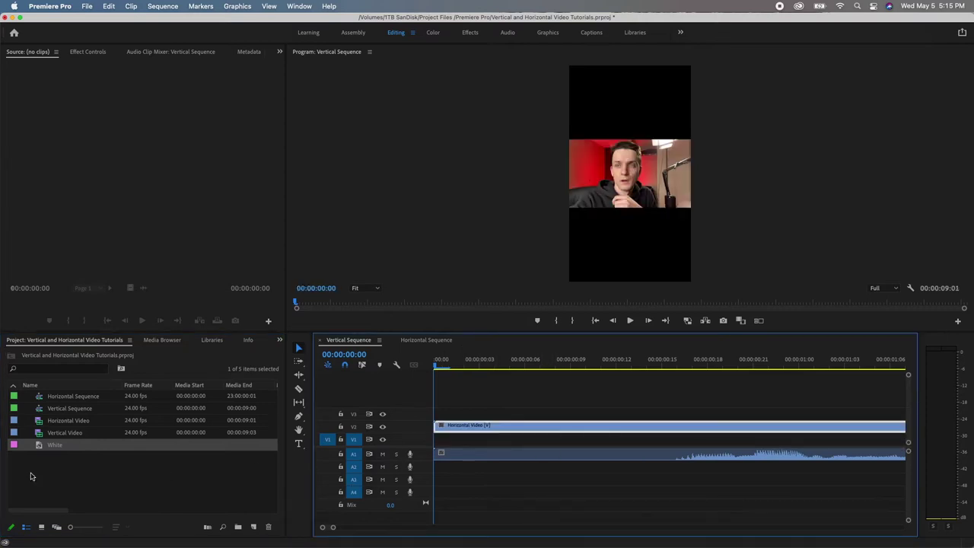
Step: Lay the White matte on V1 under the clip, extend it to full length, then switch to the Horizontal Sequence
drag(151, 440, 440, 449)
drag(333, 528, 485, 527)
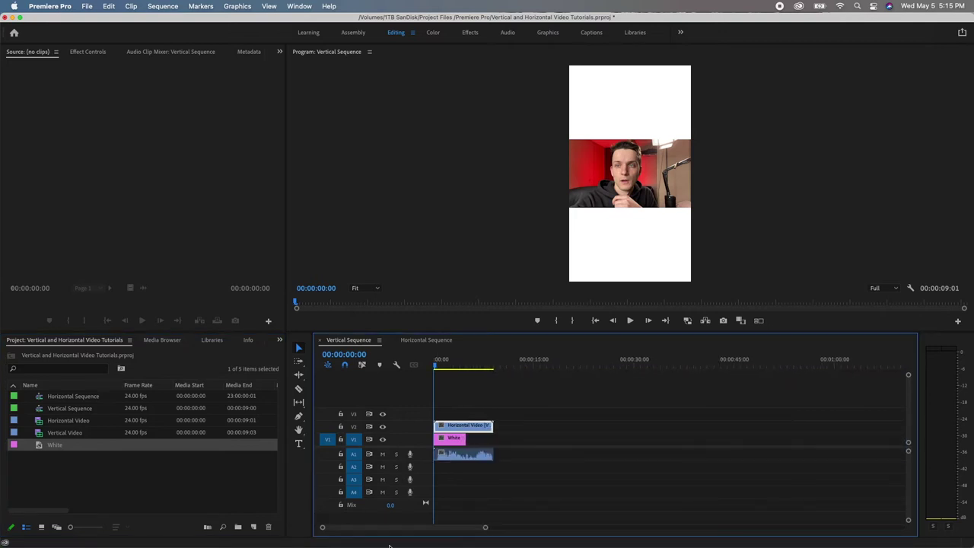
drag(463, 437, 493, 438)
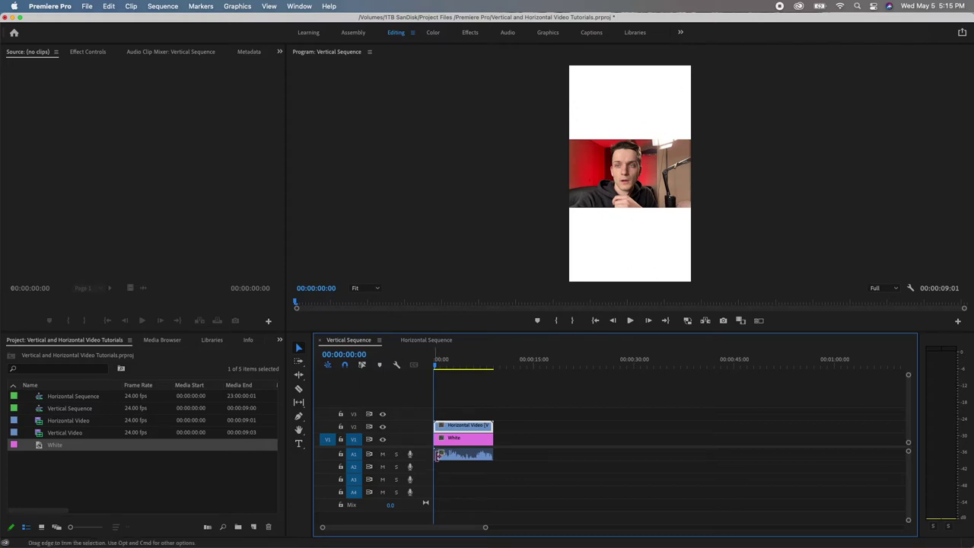
drag(438, 455, 485, 465)
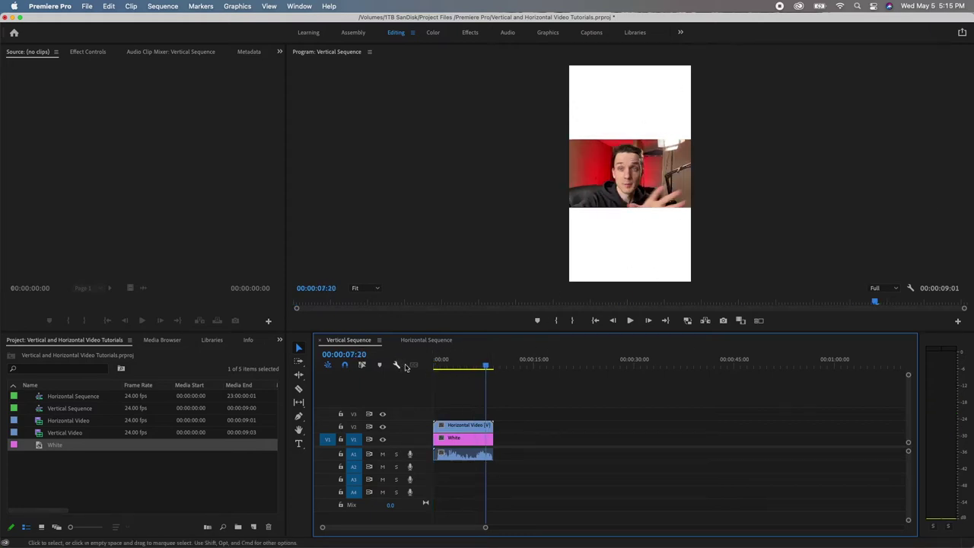
click(426, 339)
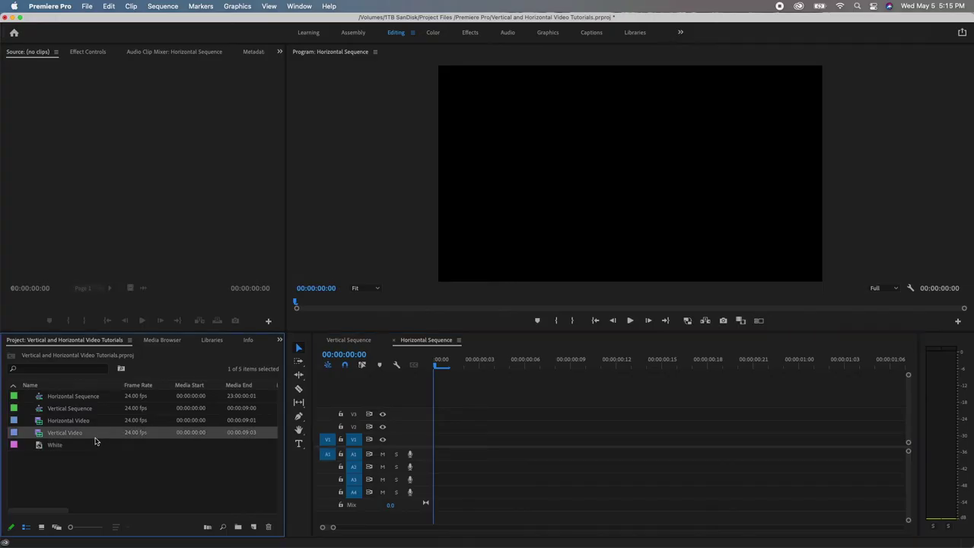
Step: Add the Vertical Video to the Horizontal Sequence, keeping its settings, and scale it to frame size
drag(95, 440, 446, 447)
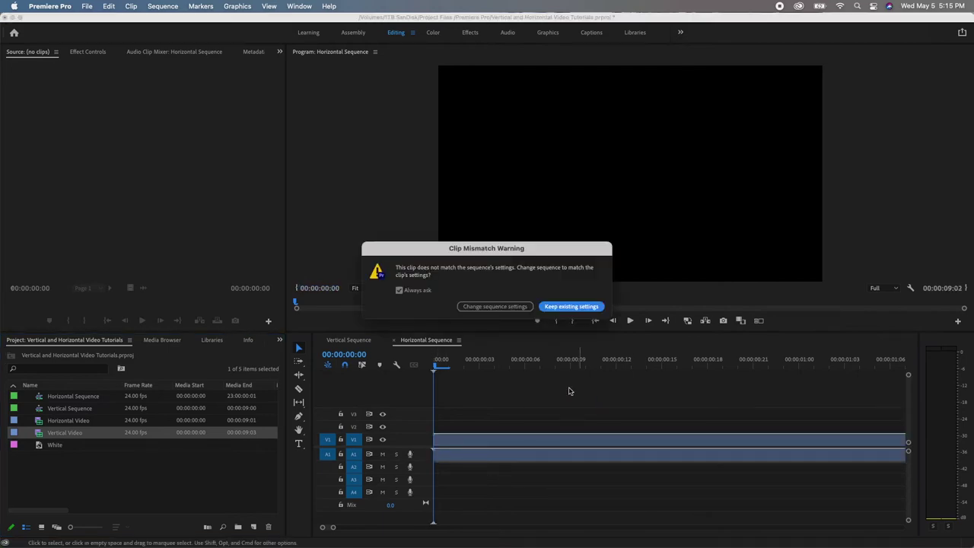
click(543, 308)
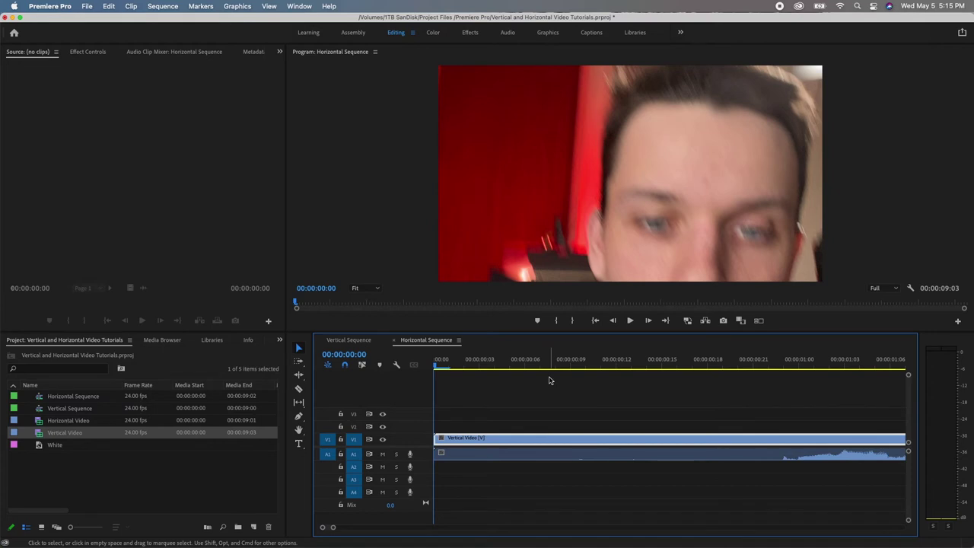
right_click(525, 444)
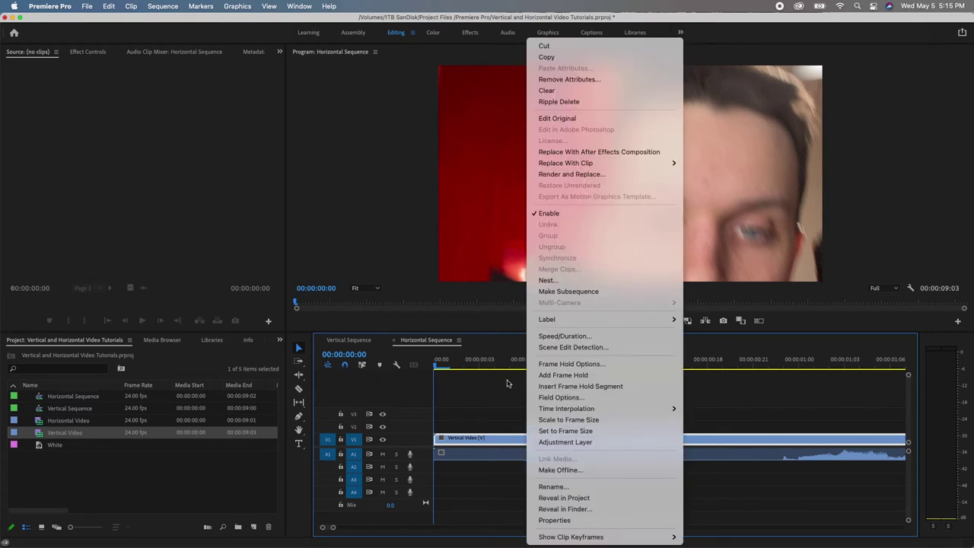
click(546, 432)
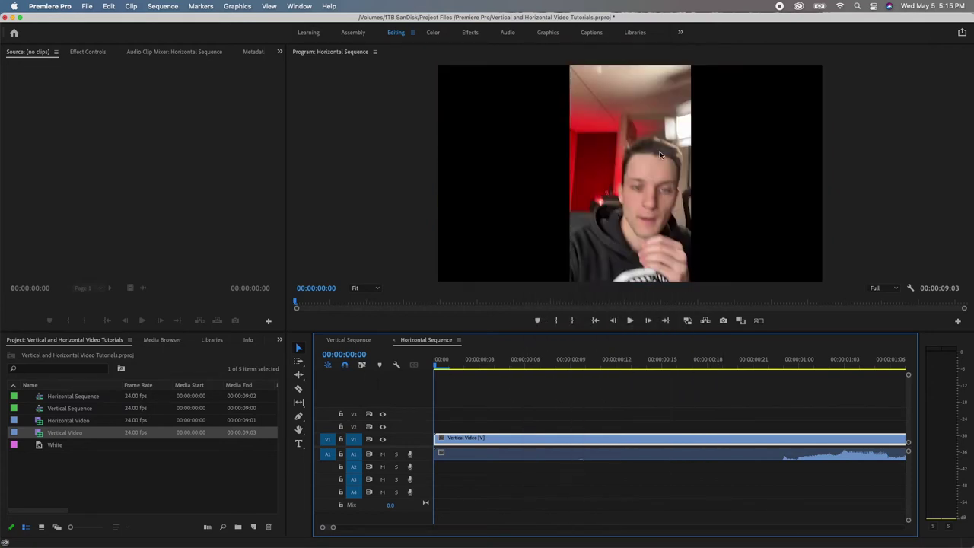
Step: Split the clip at 00:00:00:23 and ripple-delete the first 23 frames
drag(495, 364, 781, 384)
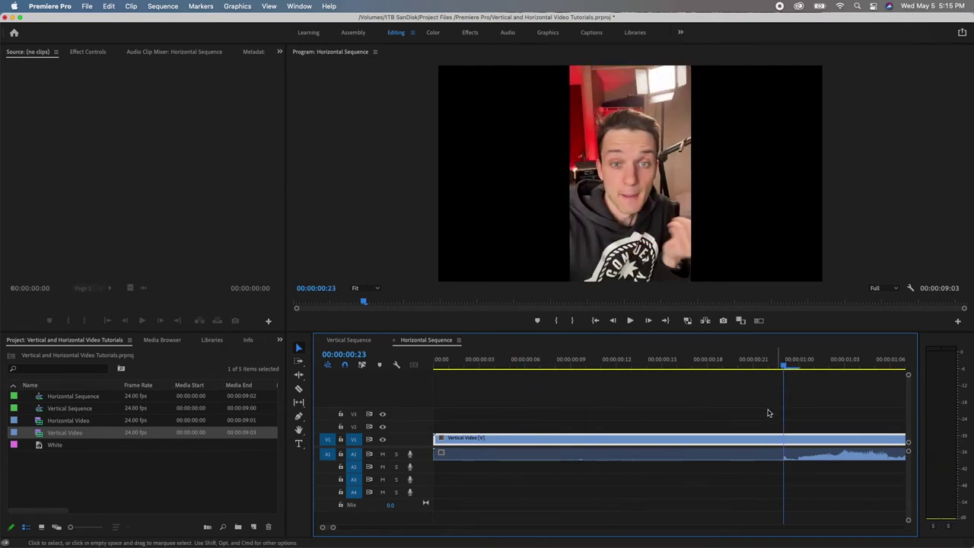
key(cmd+k)
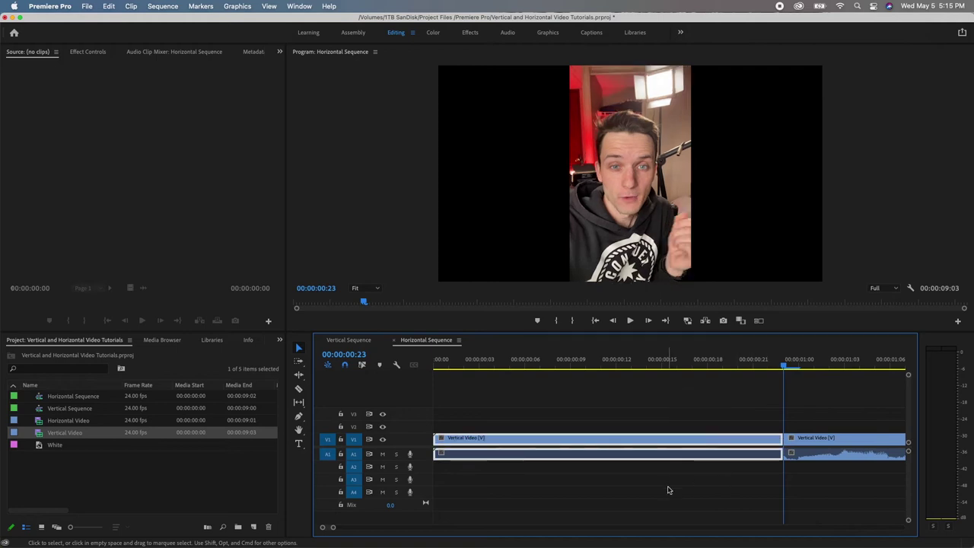
key(shift+Delete)
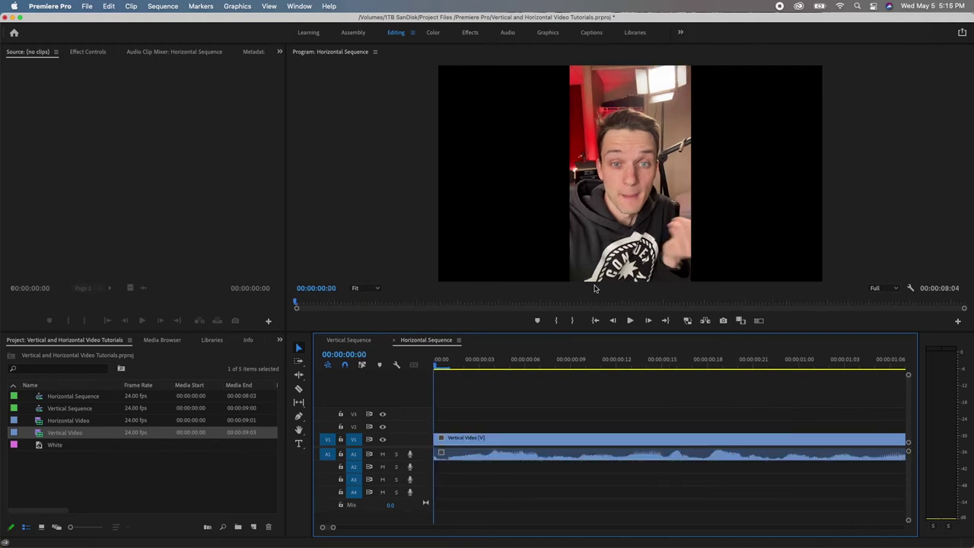
Step: Move the Vertical Video to V2 and leave a duplicate copy on V1
drag(528, 444, 526, 434)
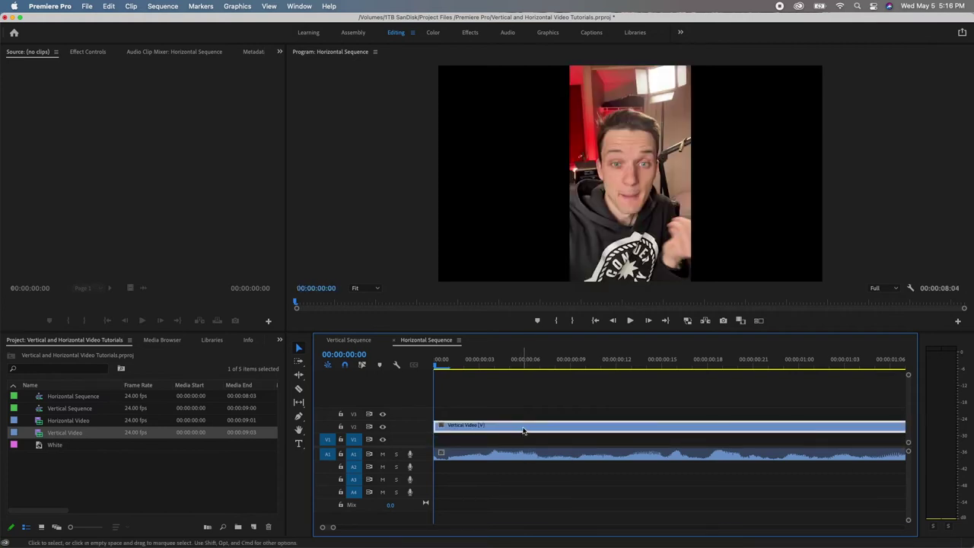
alt+drag(523, 431, 548, 440)
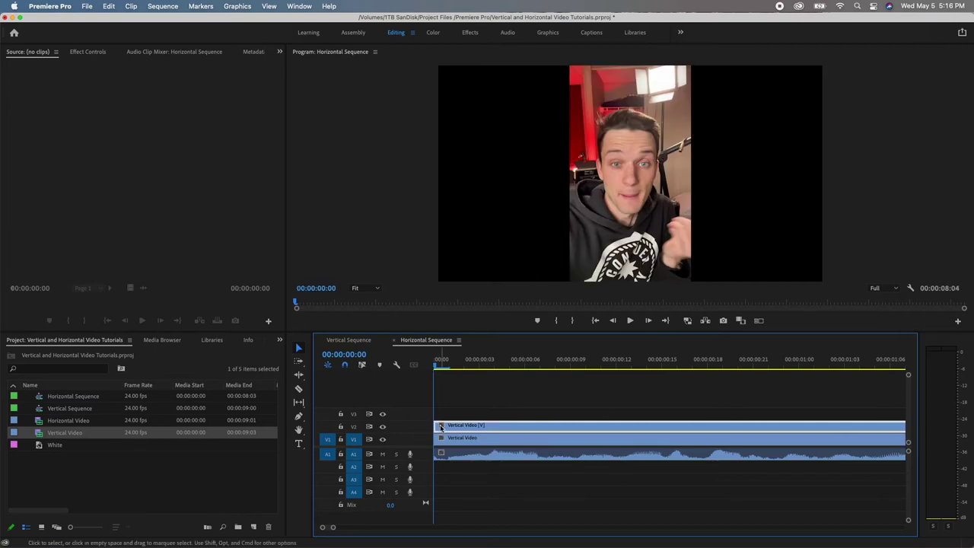
click(531, 443)
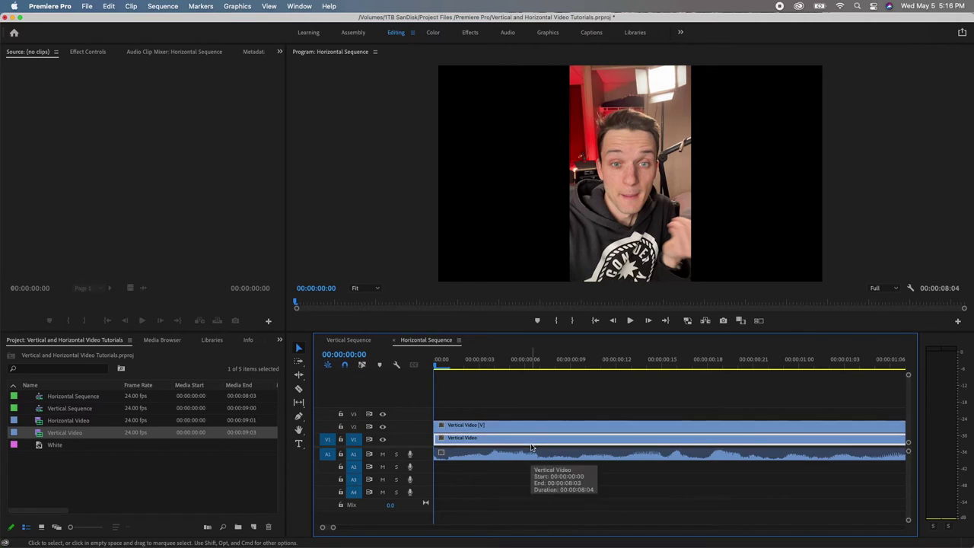
Step: Set the V1 copy's Motion Scale to 322 so it fills the wide frame
click(87, 52)
click(6, 94)
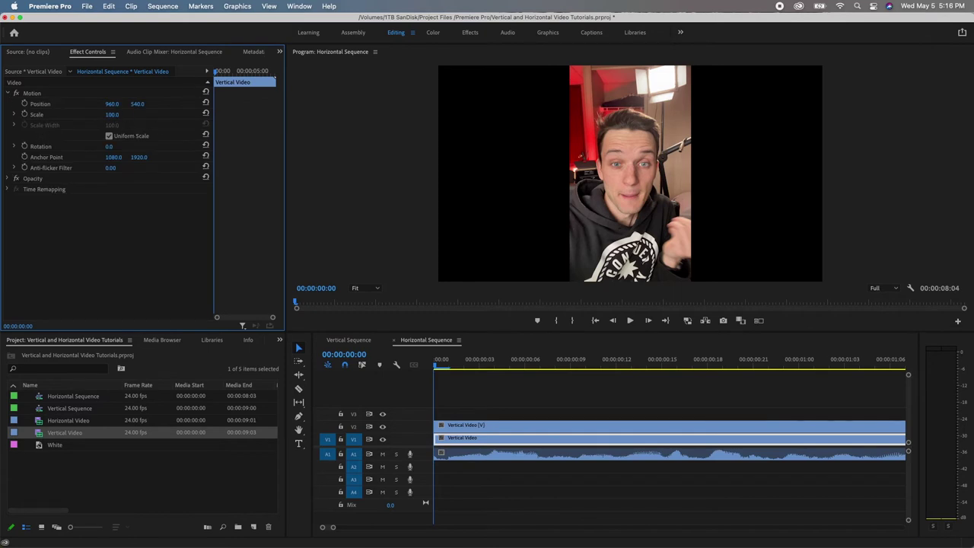
drag(112, 114, 283, 115)
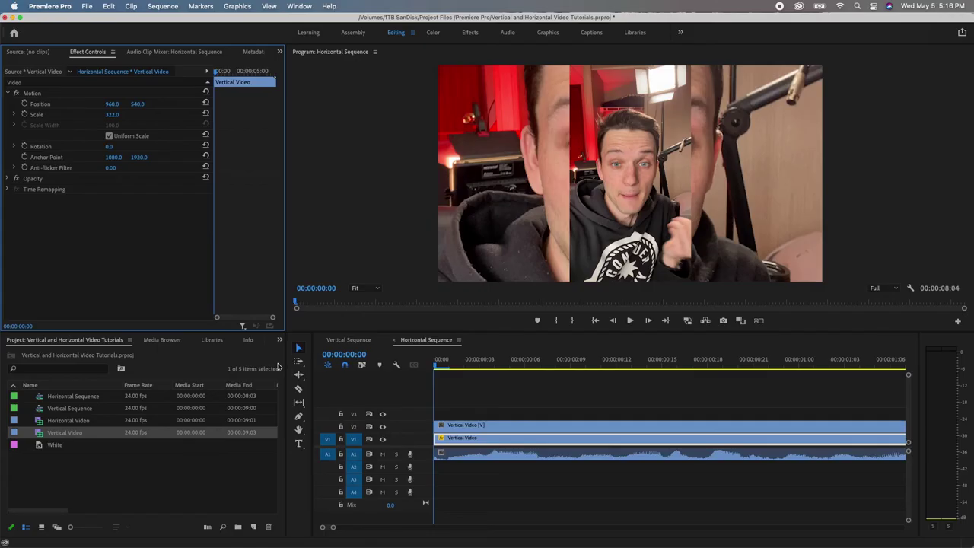
Step: Apply Gaussian Blur to the enlarged background copy with Blurriness 19
click(280, 341)
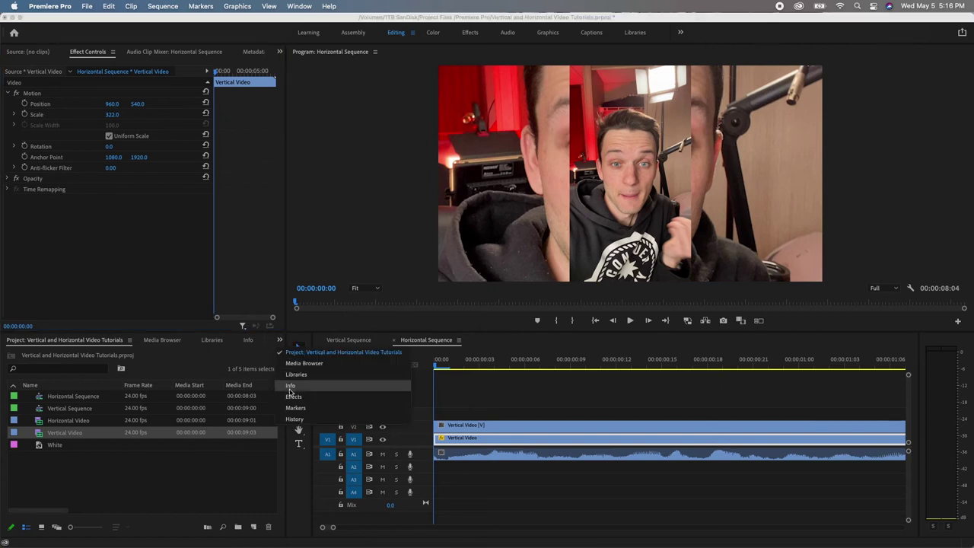
click(301, 403)
click(84, 352)
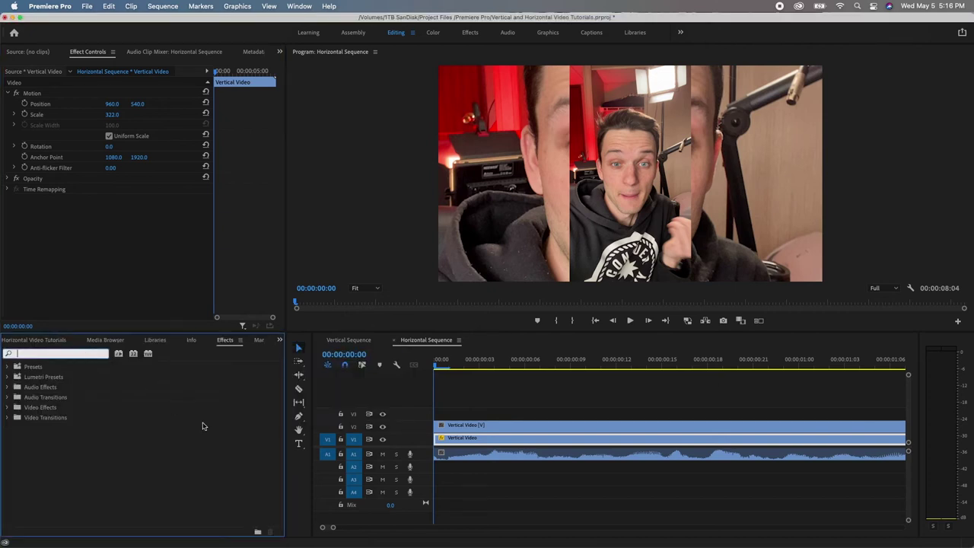
text(gaussian)
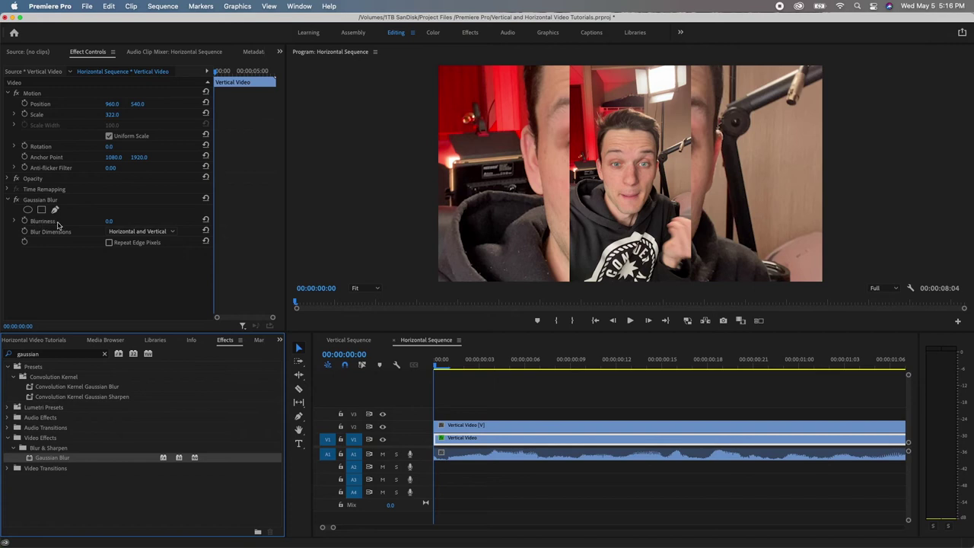
mouse_move(110, 222)
mouse_down()
mouse_move(139, 222)
mouse_move(110, 222)
mouse_move(120, 222)
mouse_up()
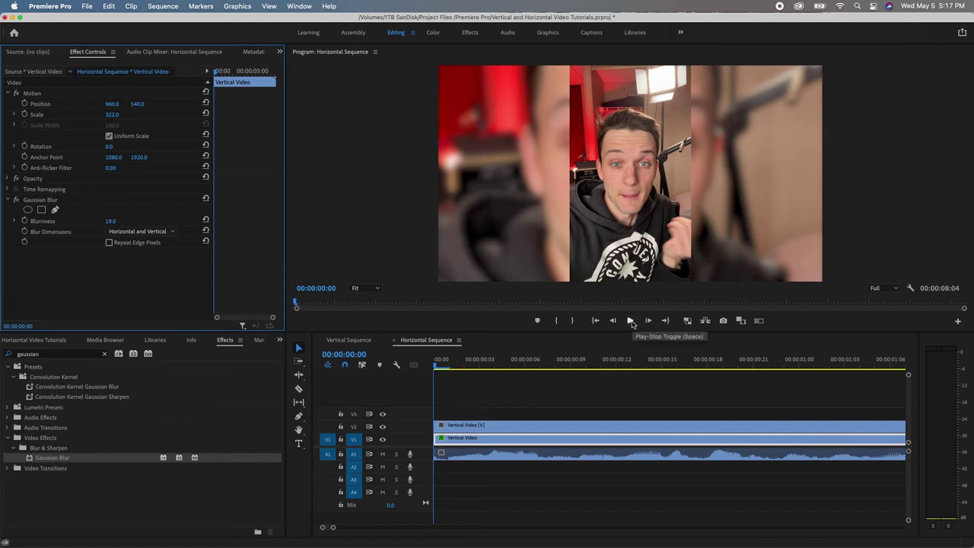
Step: Mute audio track A1, play the result, and select the horizontal clip in the Vertical Sequence
click(382, 455)
click(631, 320)
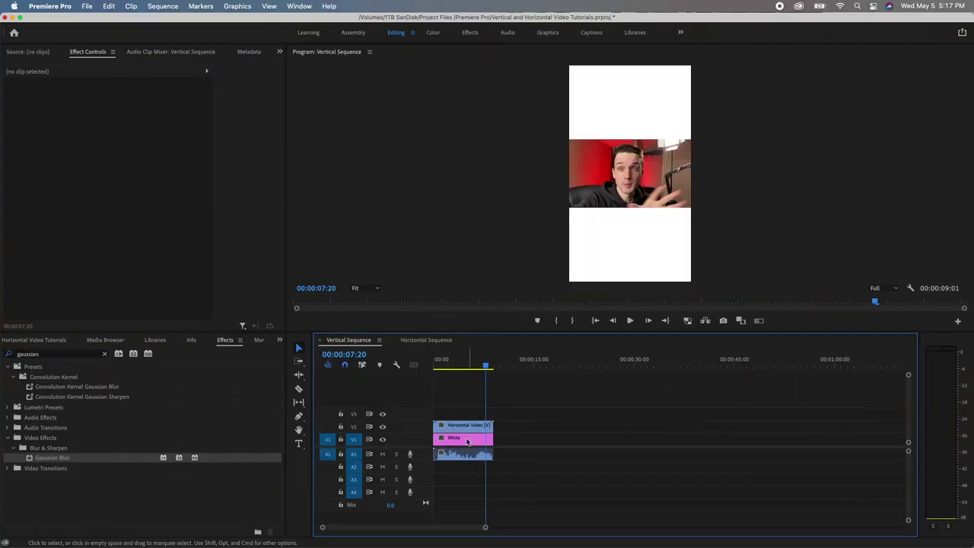
click(469, 447)
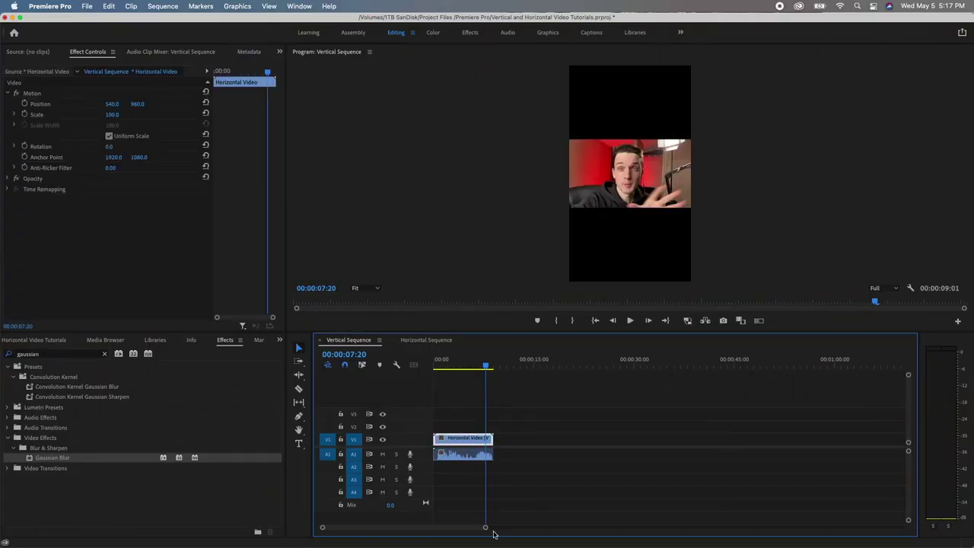
Step: Move the horizontal clip to V2, leaving a duplicate on V1, and select that copy
drag(485, 530, 404, 528)
drag(469, 443, 469, 431)
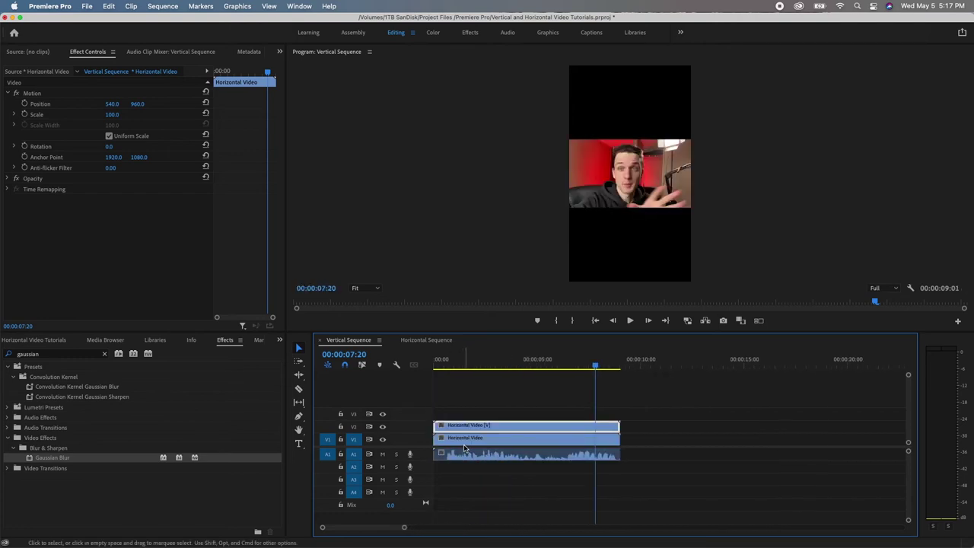
click(464, 445)
Step: Give the lower copy Gaussian Blur at 33 and Scale 328, then play to check
drag(50, 460, 476, 445)
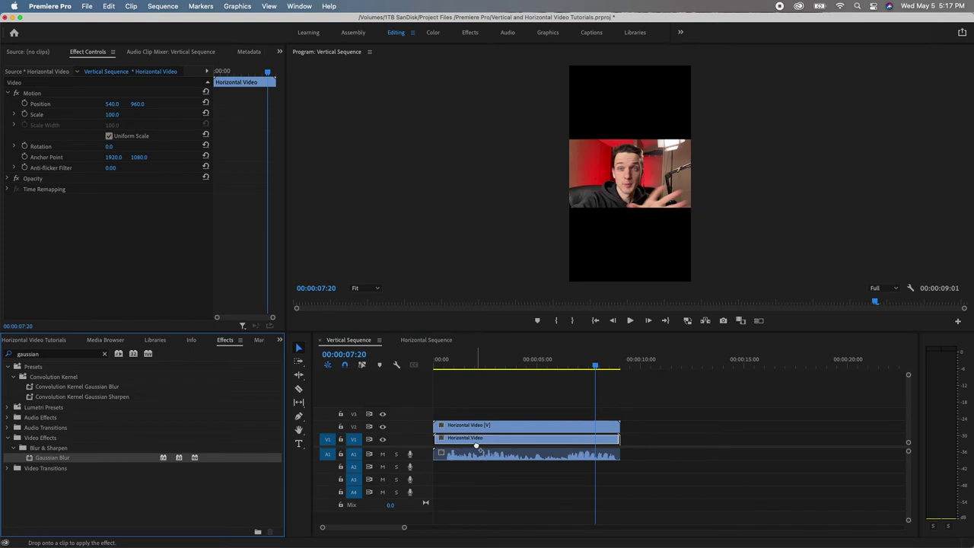
drag(550, 433, 550, 433)
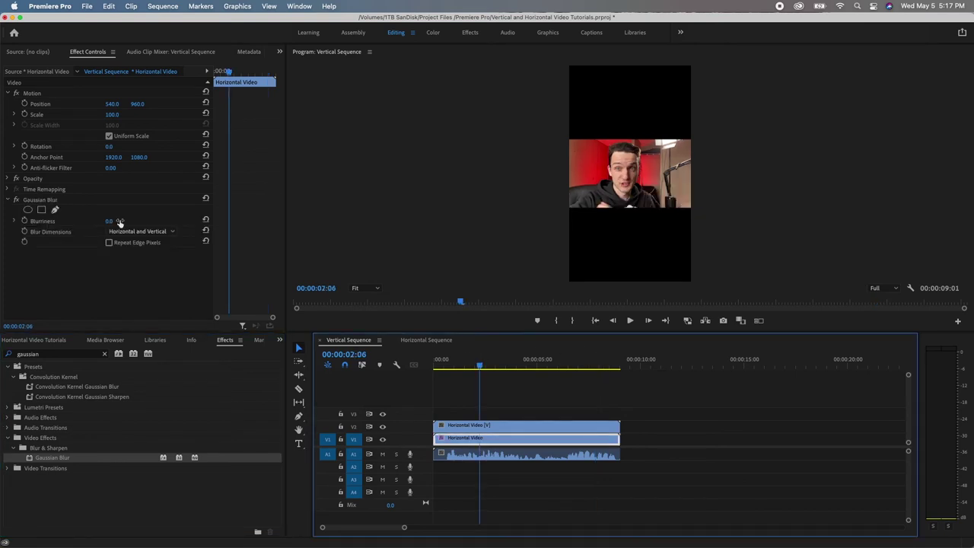
drag(109, 221, 153, 220)
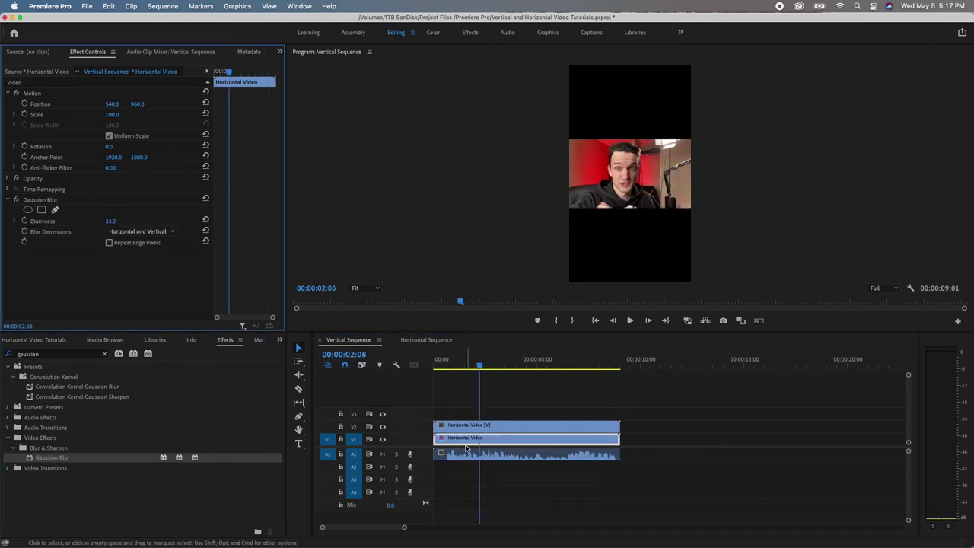
drag(111, 115, 201, 114)
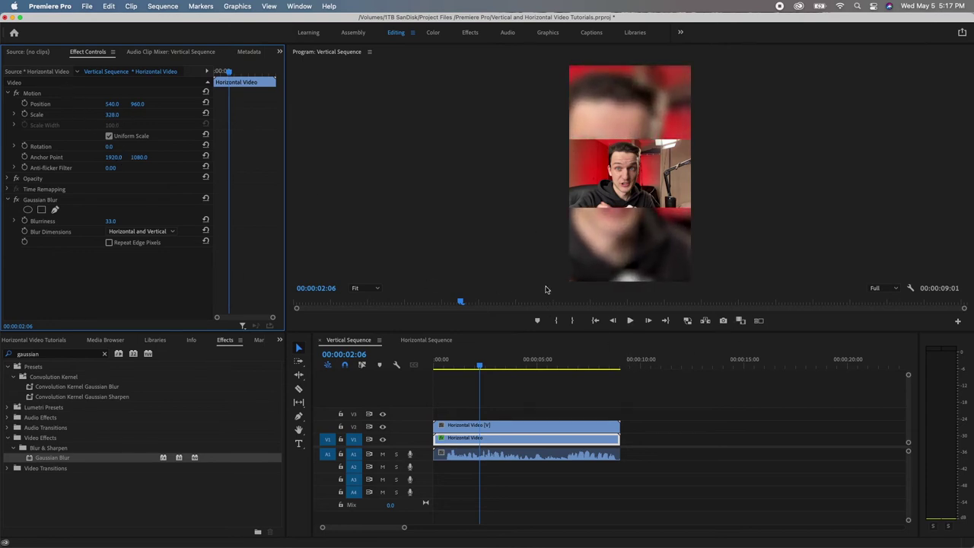
click(628, 320)
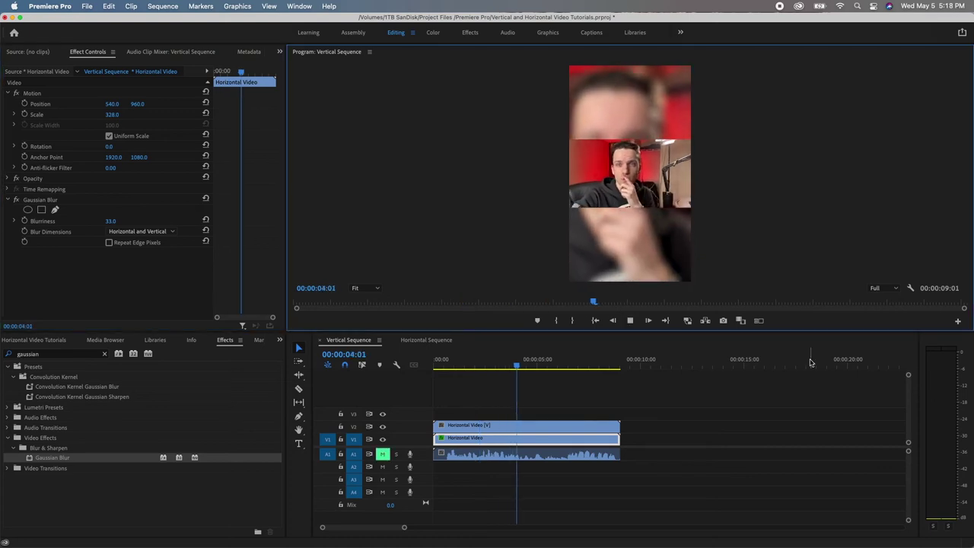